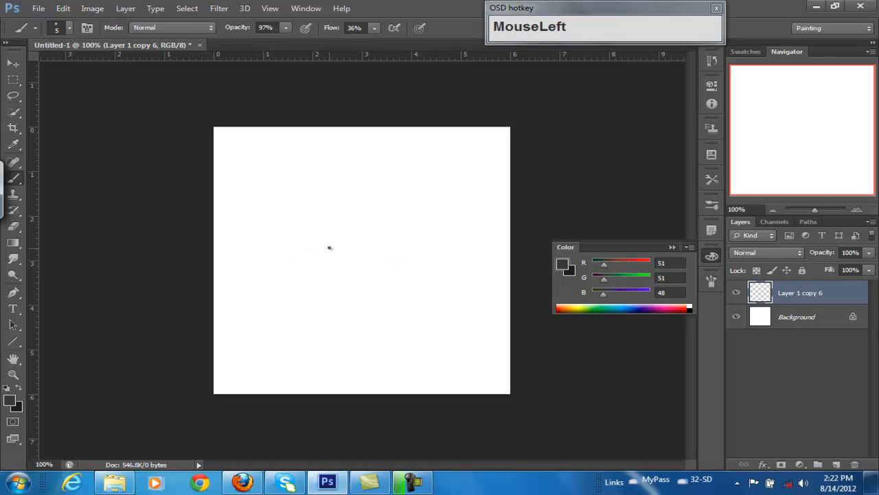
Brush a freehand vertical stroke about 2 inches tall on the canvas's left half and enclose it in a rectangular marquee selection.
left_click(288, 239)
left_click(295, 247)
left_click_drag(284, 202, 278, 295)
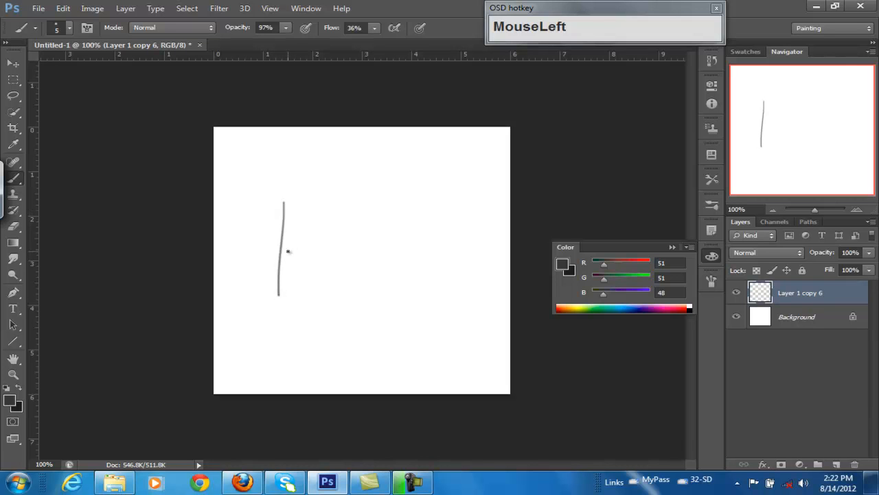
key("m")
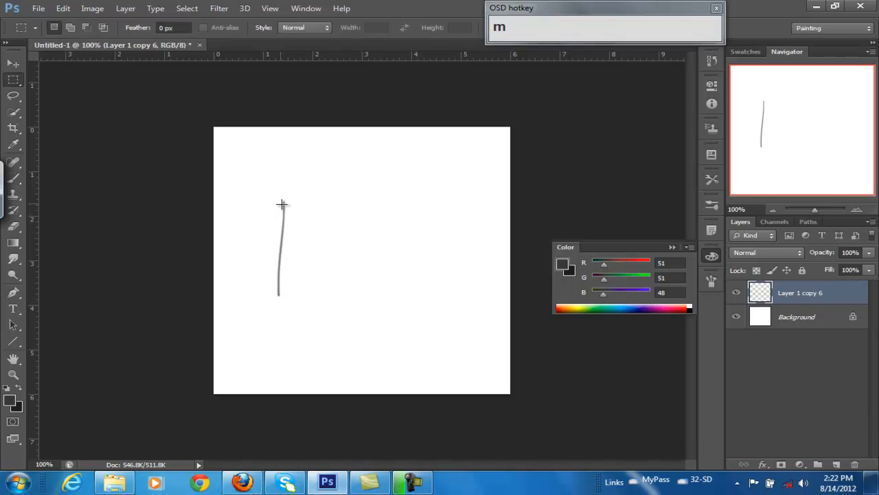
left_click_drag(255, 188, 299, 308)
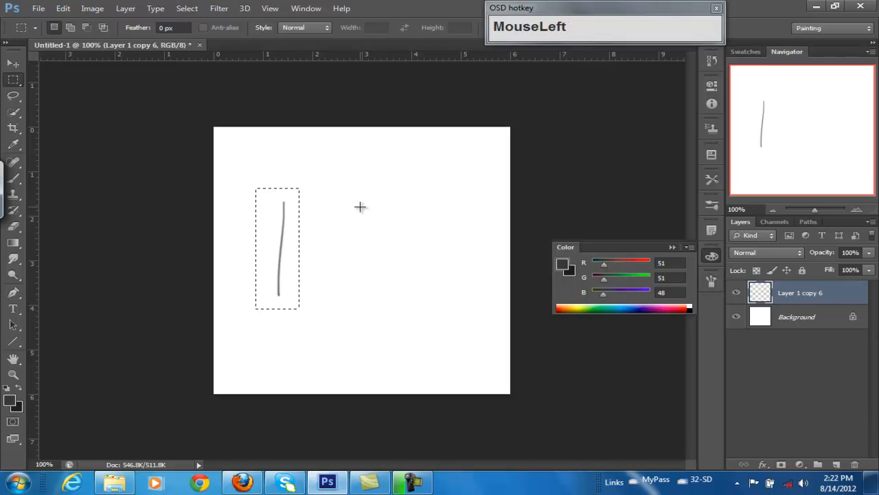
Try a Warp transform on the selected stroke, bulging the right side of the warp mesh outward.
key("ctrl+t")
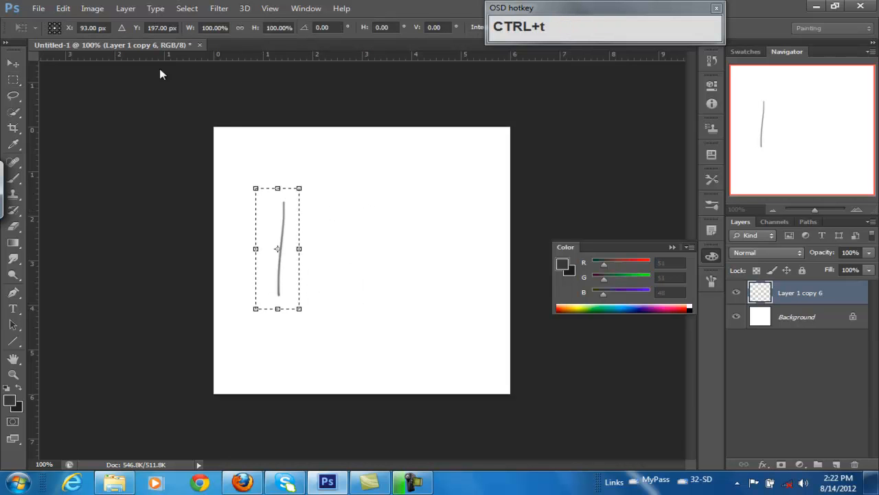
left_click(63, 8)
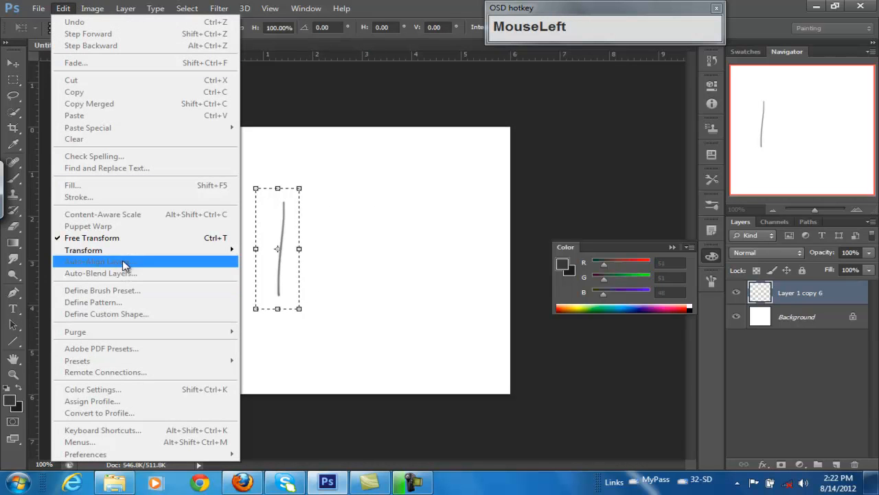
mouse_move(131, 251)
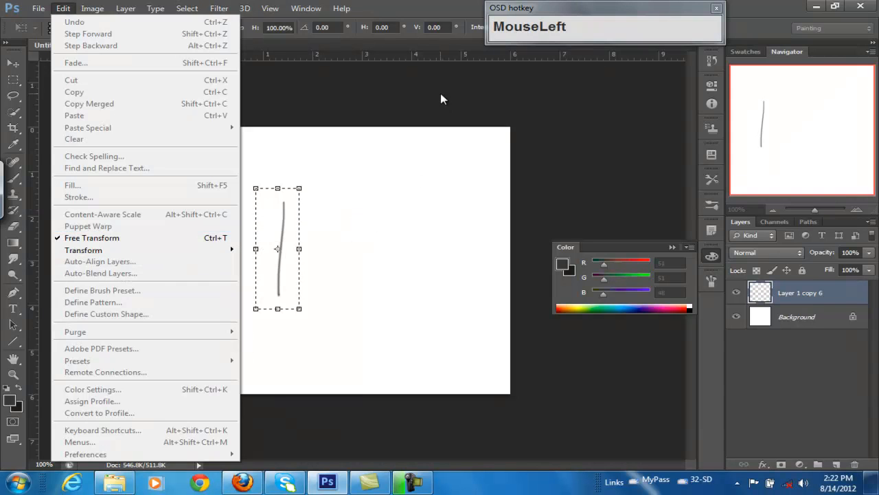
left_click(441, 95)
right_click(286, 242)
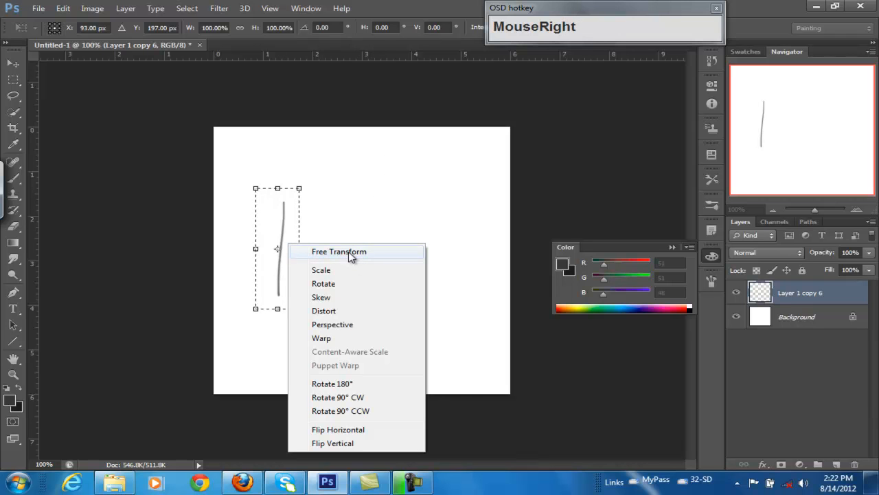
left_click(324, 338)
mouse_move(307, 268)
left_mouse_down()
mouse_move(314, 273)
mouse_move(336, 243)
left_mouse_up()
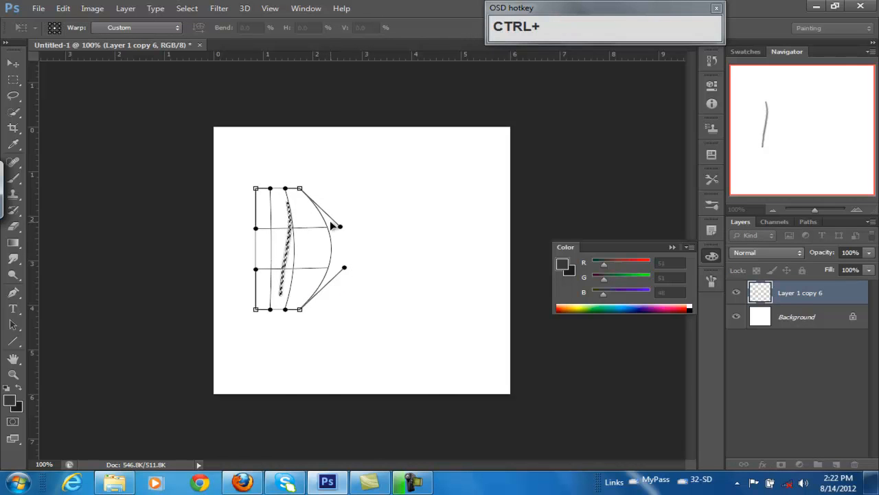
key("ctrl+z")
key("ctrl+alt+z")
key("ctrl+alt+z")
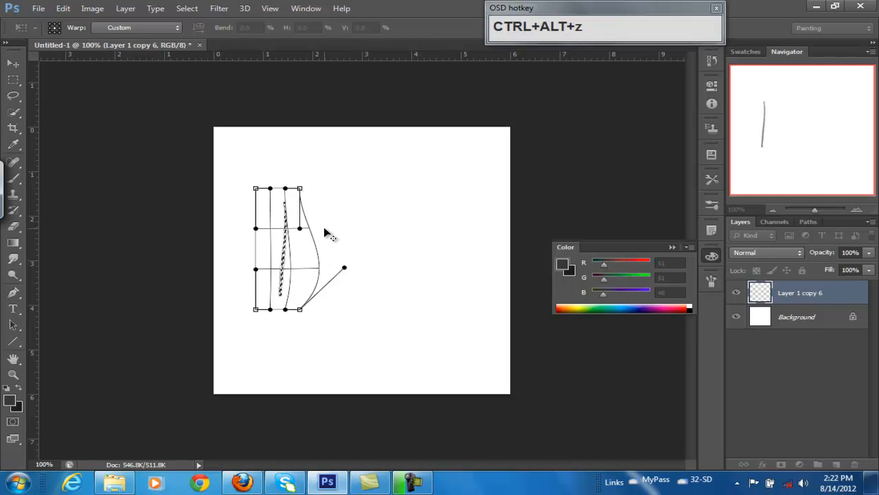
key("Escape")
Try a Perspective transform that shortens the right edge of the stroke's selection, and clear everything from the layer.
right_click(294, 248)
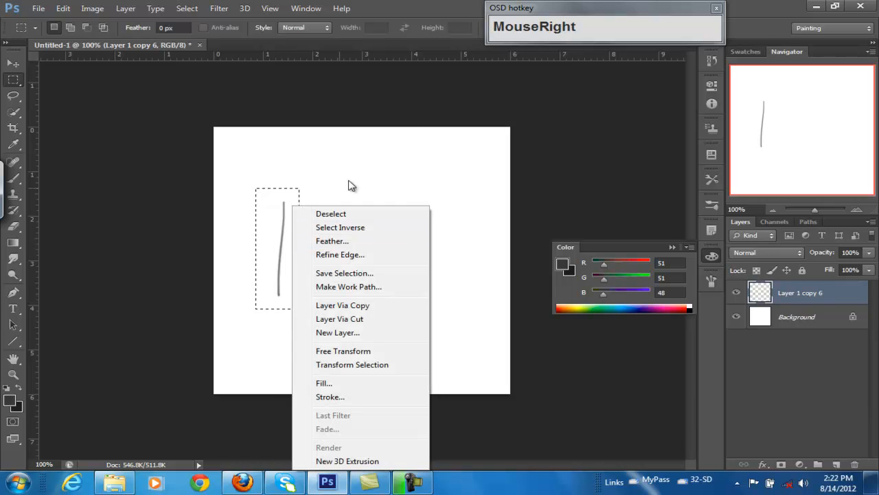
left_click(291, 238)
key("ctrl+t")
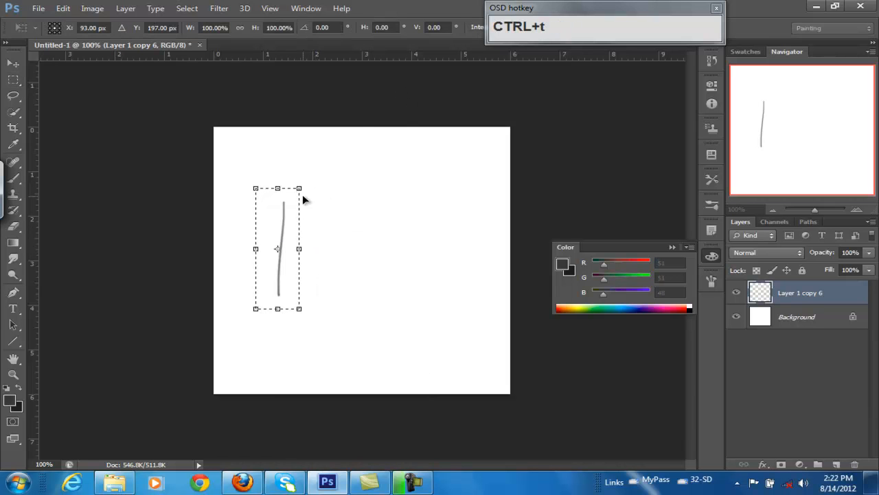
right_click(286, 241)
left_click(333, 328)
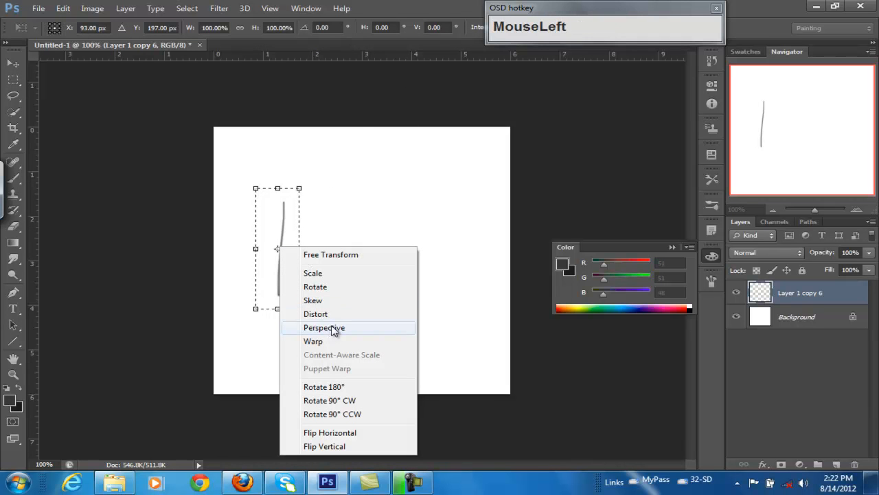
left_click_drag(300, 189, 294, 212)
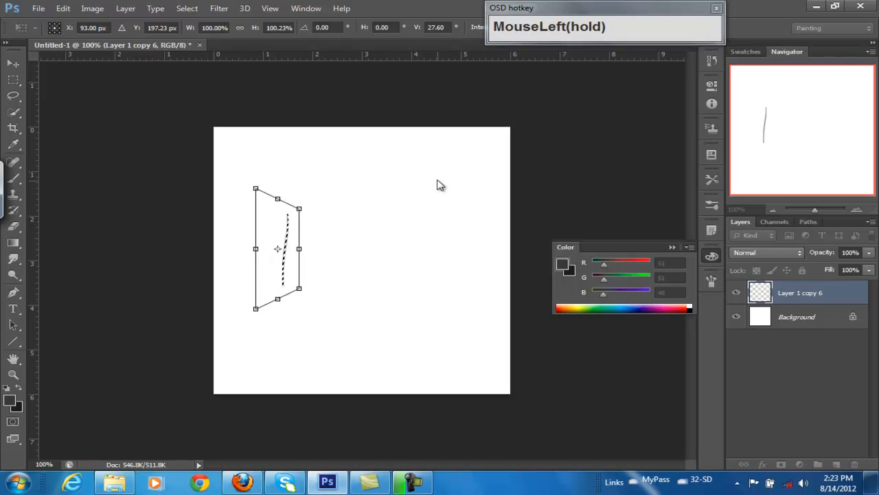
key("Escape")
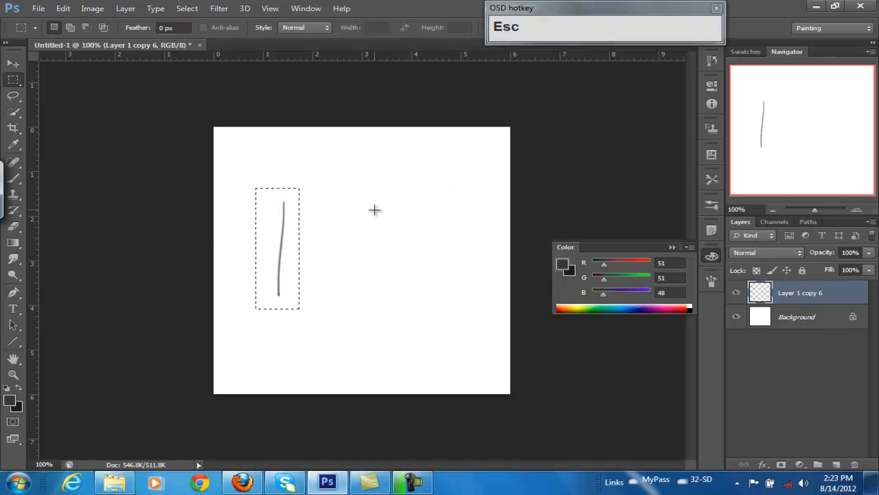
key("ctrl+a")
key("ctrl+x")
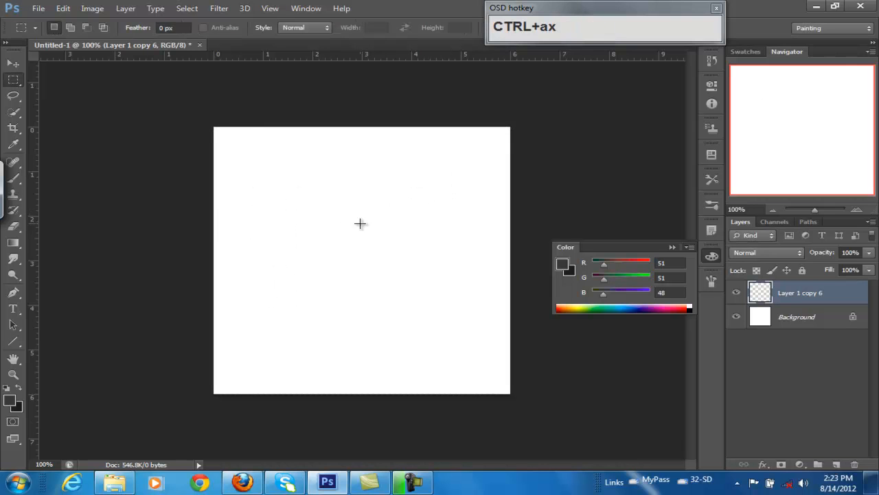
Brush a straight vertical line about 2 inches tall on the canvas's left side and duplicate it eight times rightward in an even row.
key("b")
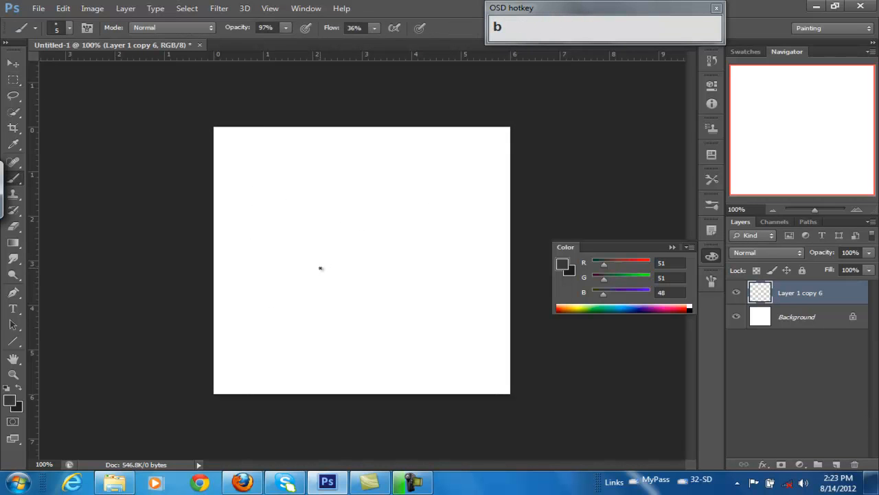
left_click(264, 219)
left_click(265, 305, "shift")
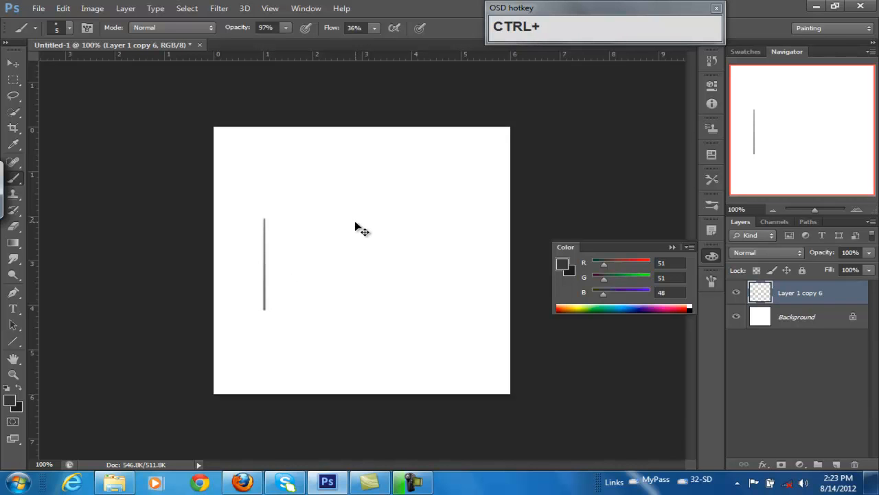
left_click_drag(267, 249, 389, 268)
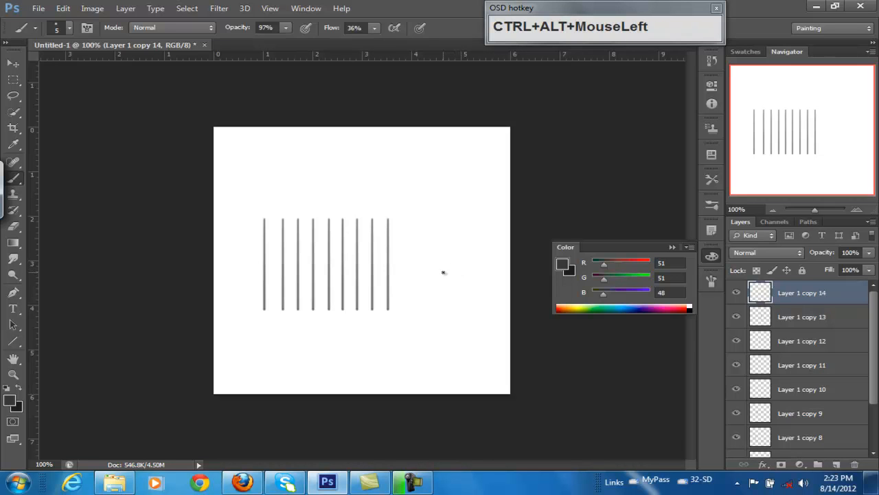
key("ctrl+t")
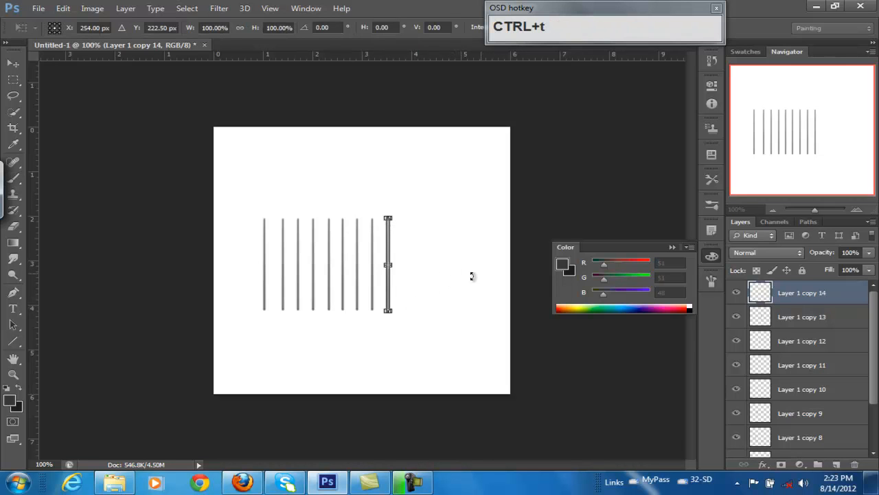
left_click(797, 301)
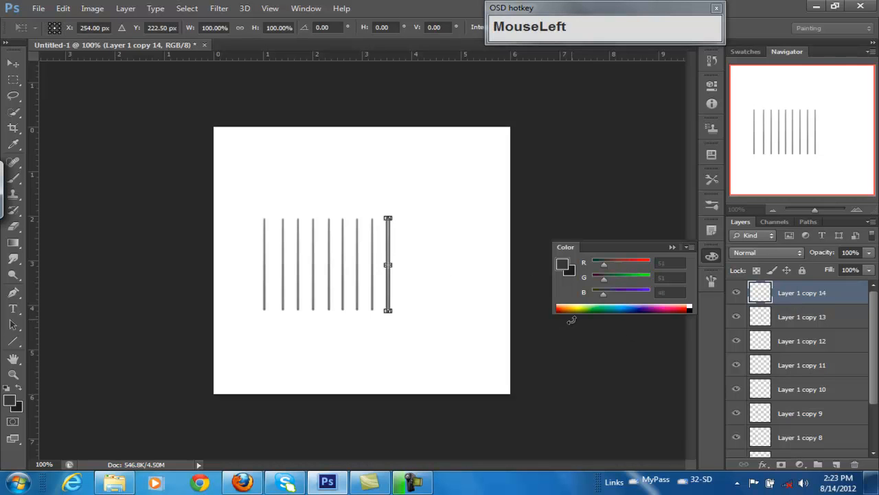
key("Escape")
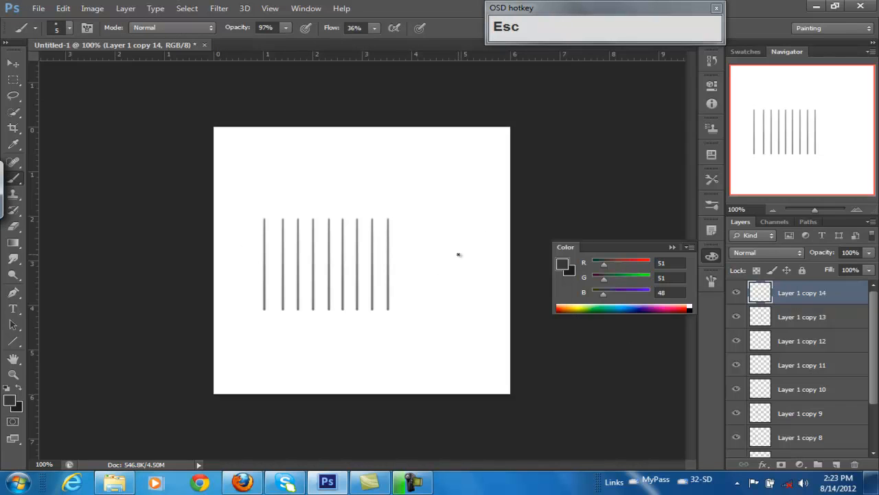
Merge all the line layers, from Layer 1 copy 14 down to Layer 1 copy 6, into a single layer.
left_click(829, 298)
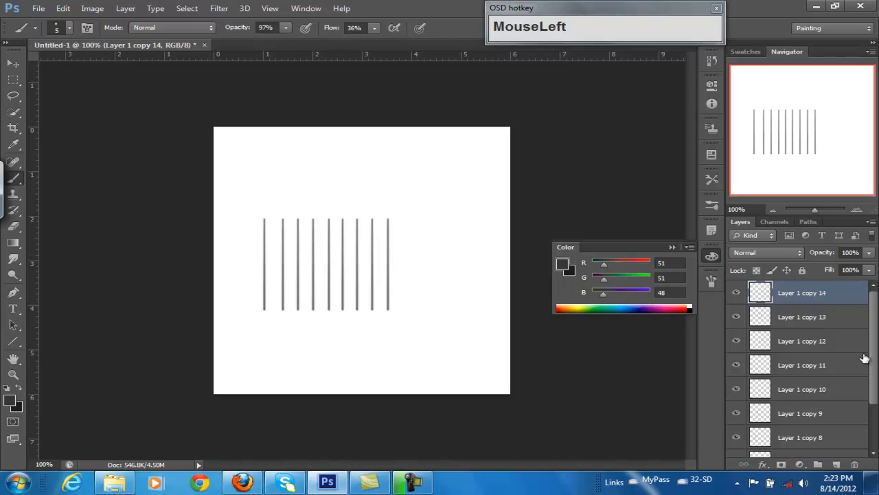
left_click_drag(874, 352, 817, 407)
left_click(801, 421, "shift")
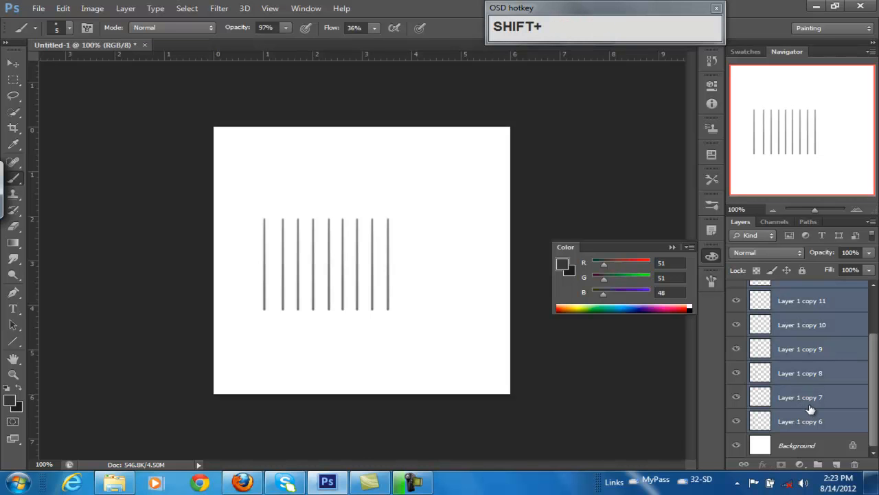
key("ctrl")
key("ctrl+e")
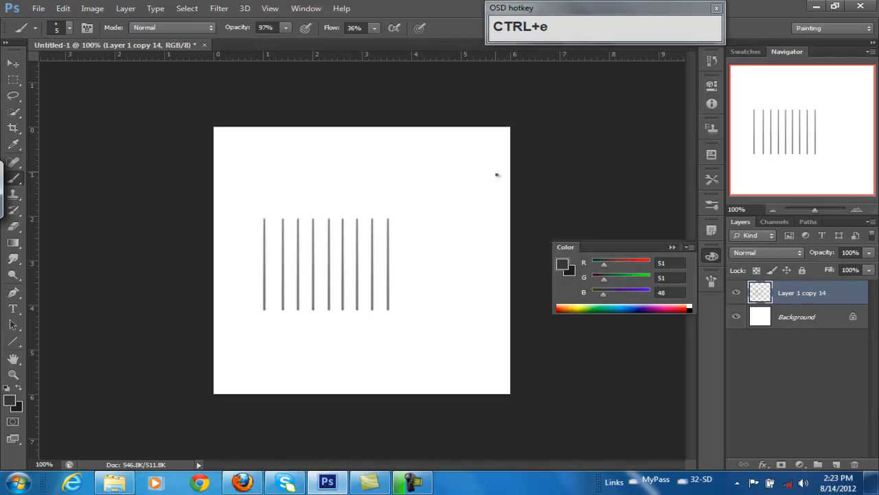
Try rotating the merged lines by -90° to lie horizontally, and rotate them back to vertical.
key("ctrl+t")
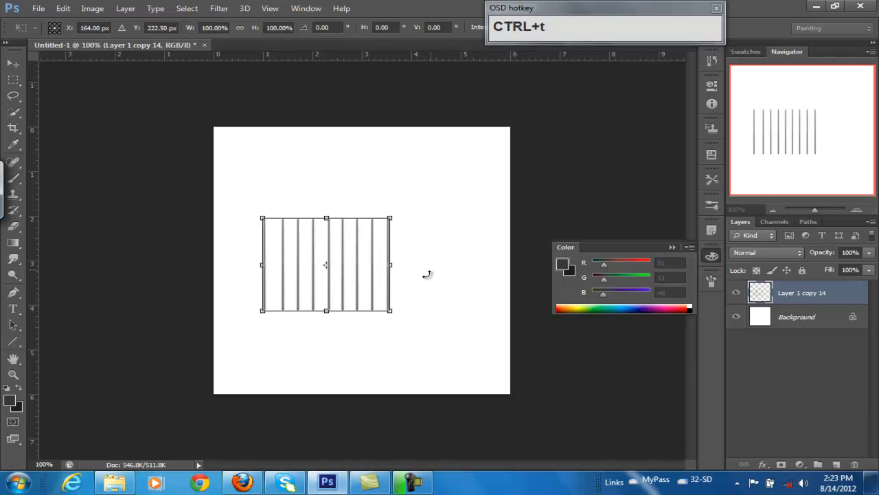
left_click_drag(402, 316, 383, 189)
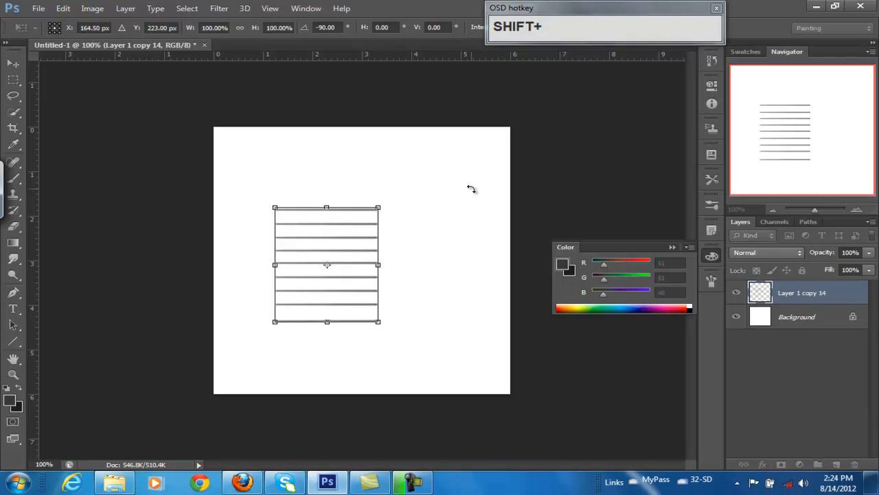
right_click(344, 234)
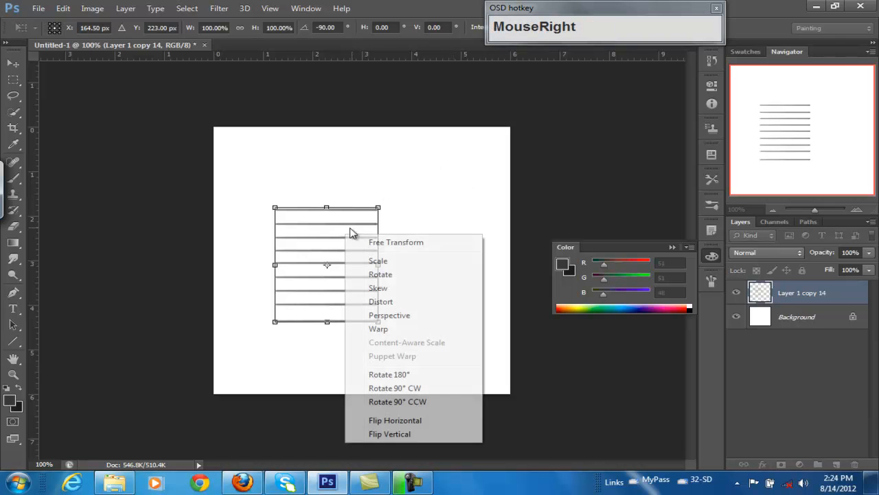
left_click(397, 195)
left_click_drag(394, 191, 396, 320)
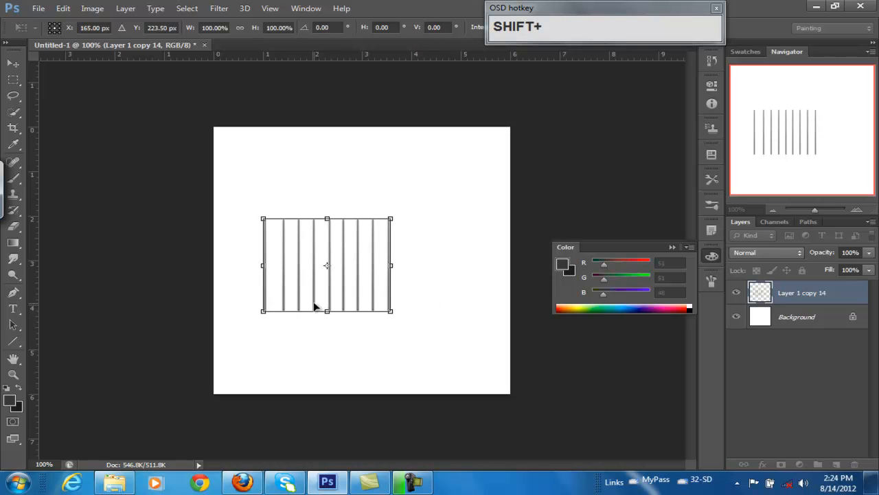
Try a Perspective transform on the merged lines, pulling the lower right corner inward to shrink the right end.
right_click(348, 268)
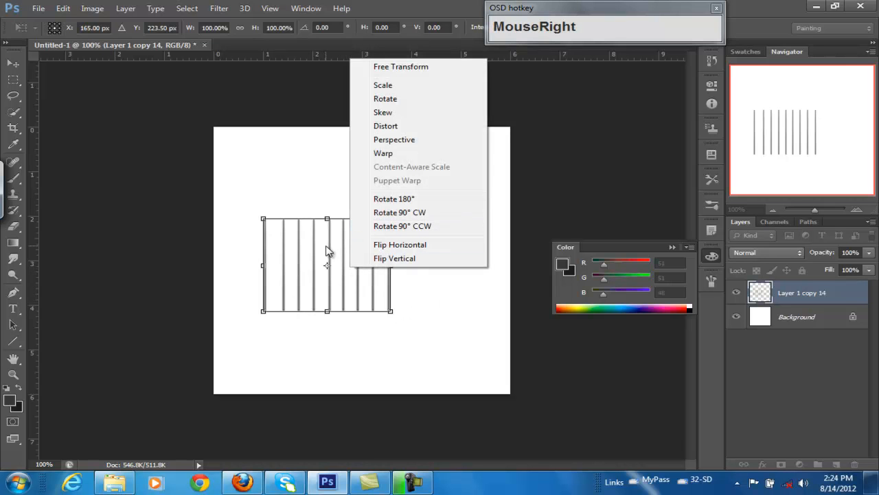
left_click(402, 141)
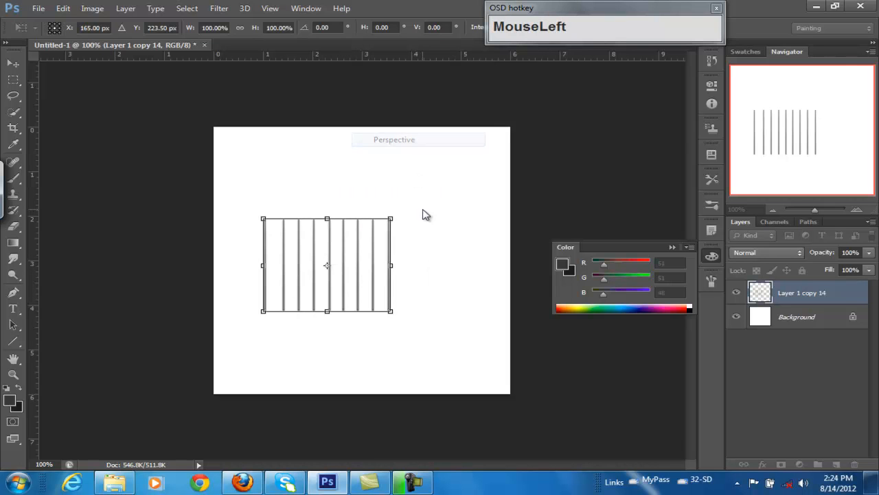
left_click_drag(390, 313, 368, 235)
key("Escape")
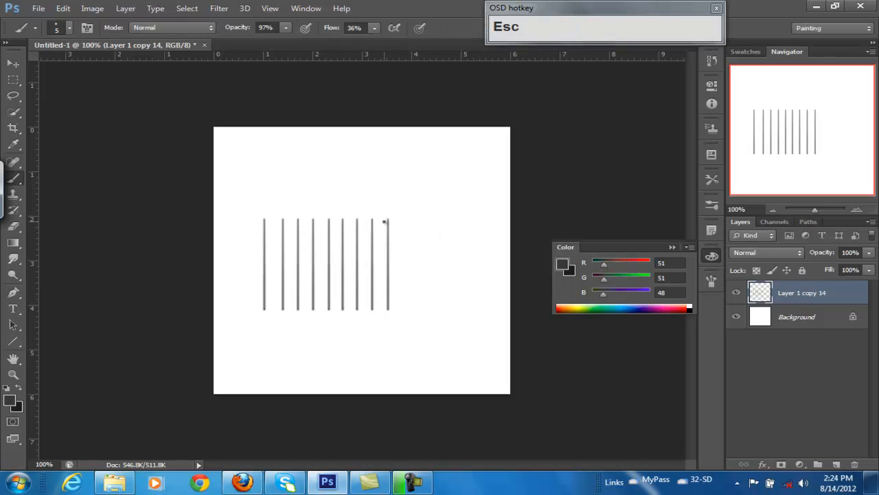
Distort the row of lines so it narrows to about 54% width, with its right edge shortened and raised like a receding fence.
key("ctrl+t")
right_click(369, 250)
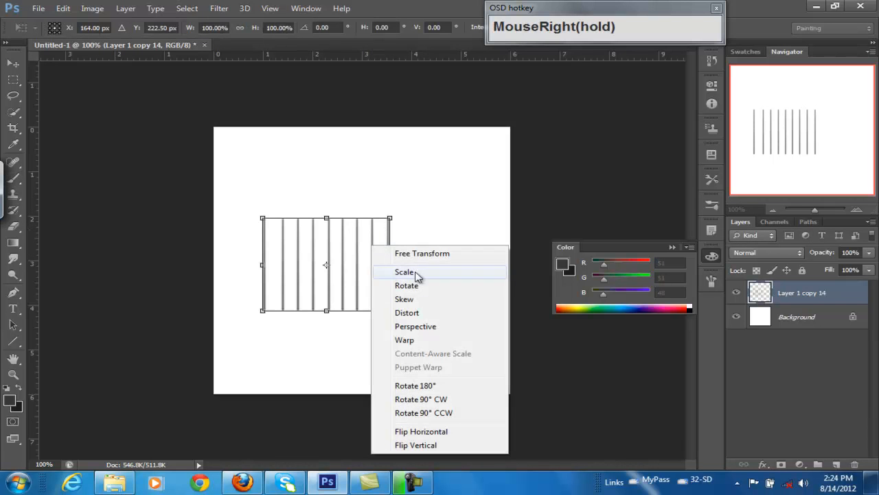
left_click(419, 310)
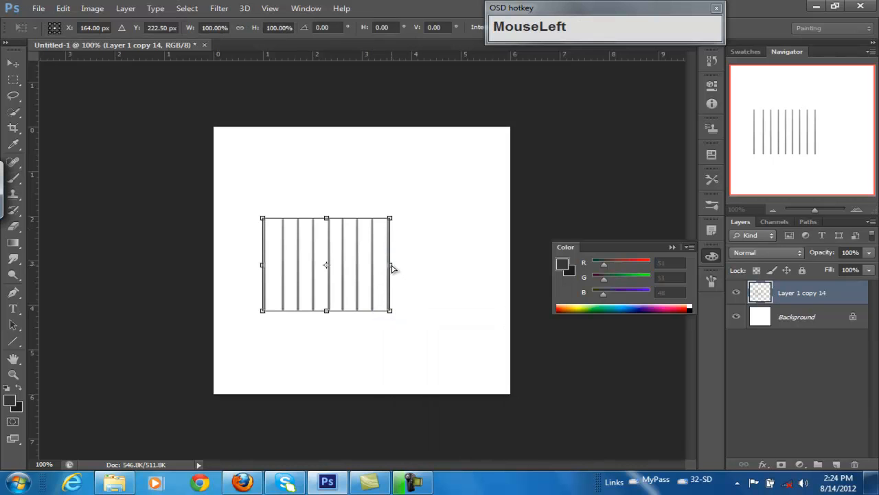
left_click_drag(390, 265, 342, 250)
left_click_drag(345, 300, 356, 252)
mouse_move(344, 206)
left_mouse_down()
mouse_move(399, 237)
mouse_move(371, 209)
mouse_move(332, 197)
left_mouse_up()
Add horizontal and vertical guides crossing at the midpoint of the row's right edge, and apply the distortion.
left_click_drag(376, 55, 395, 197)
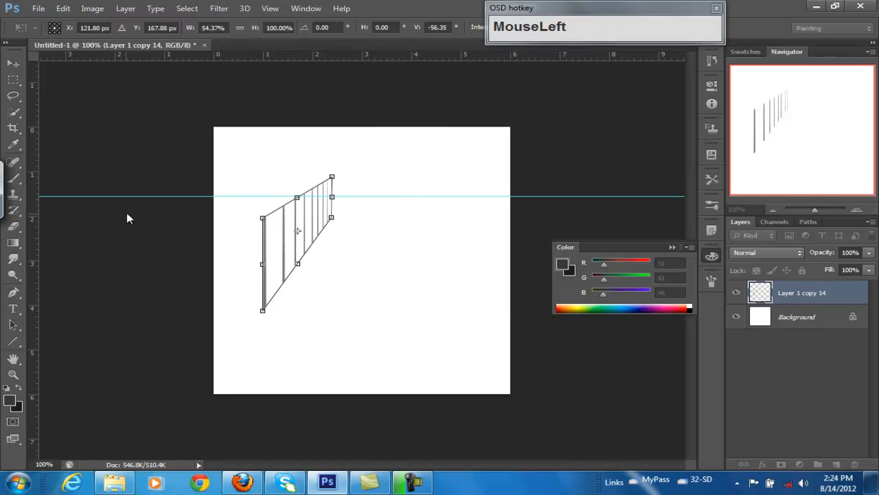
left_click_drag(33, 254, 332, 232)
left_click_drag(334, 200, 359, 200)
key("Return")
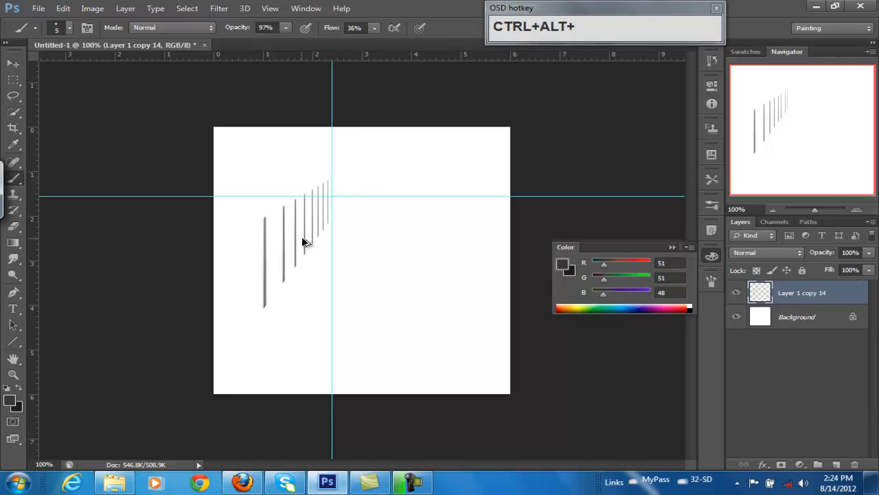
Duplicate the receding row of lines to the right of the original and flip the copy horizontally.
mouse_move(309, 238)
left_mouse_down()
mouse_move(357, 245)
mouse_move(408, 230)
left_mouse_up()
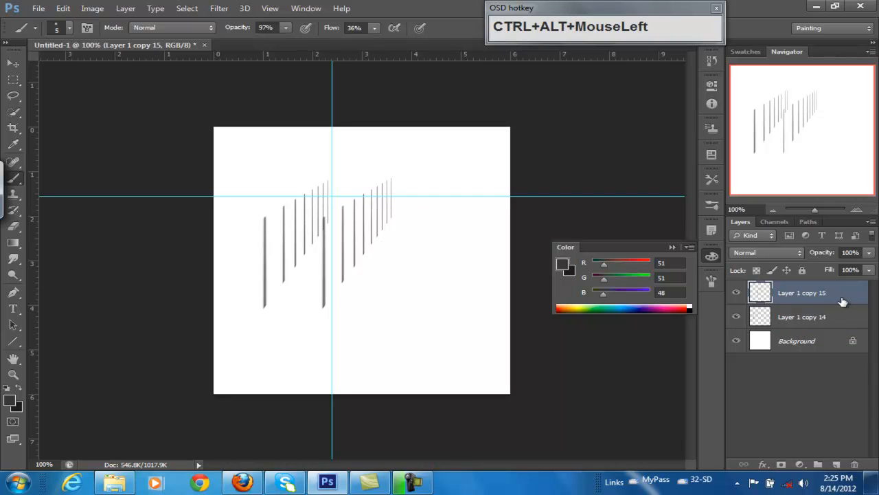
key("ctrl+t")
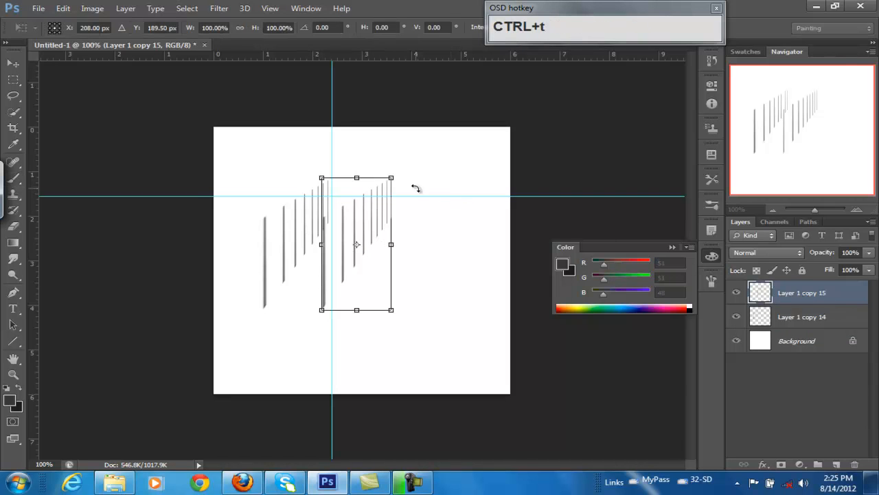
right_click(369, 223)
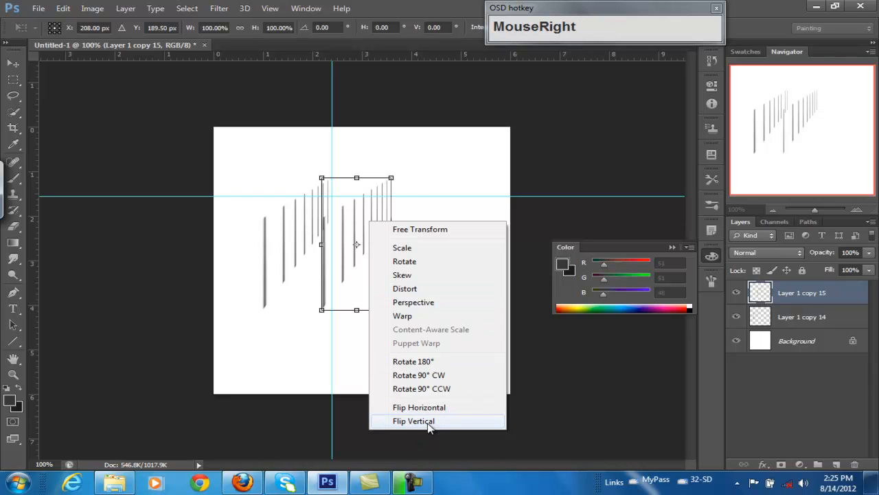
left_click(432, 408)
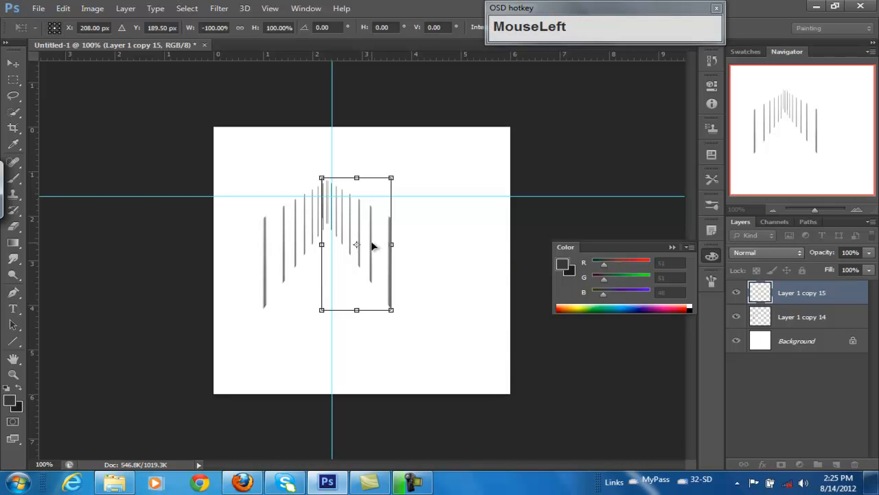
Move the mirrored copy right to about X 282 px, Y 193.5 px, leaving a gap between the two rows, and apply the transform.
left_click_drag(376, 241, 396, 241)
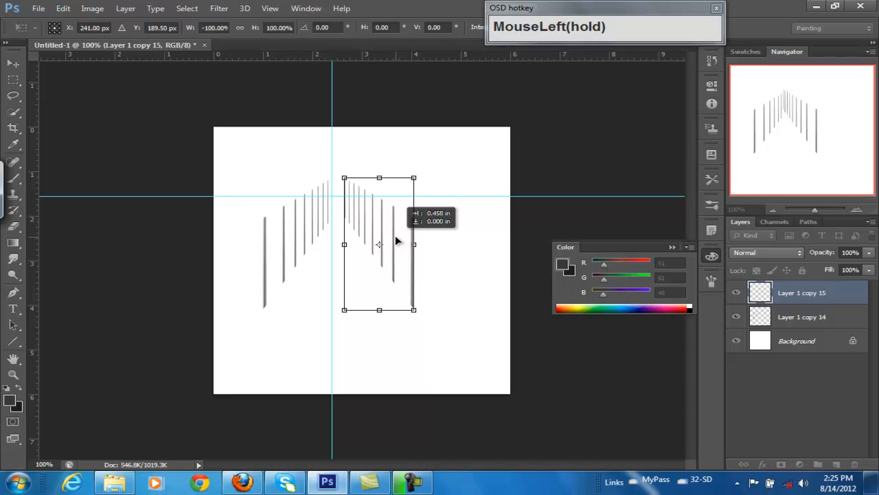
left_click_drag(396, 236, 423, 235)
left_click_drag(423, 238, 424, 243)
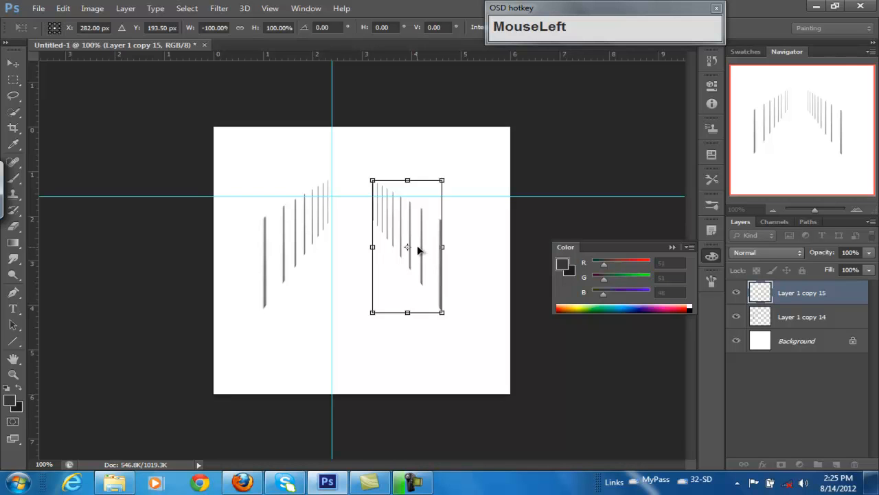
key("Return")
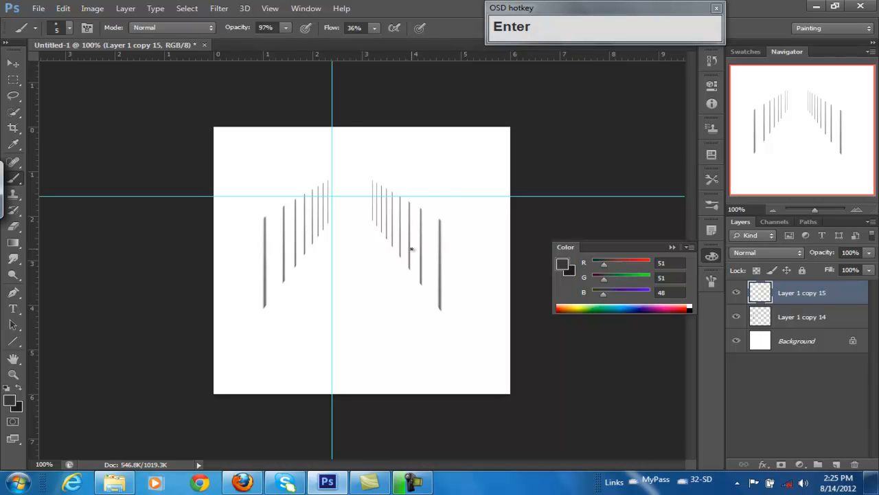
key("Return")
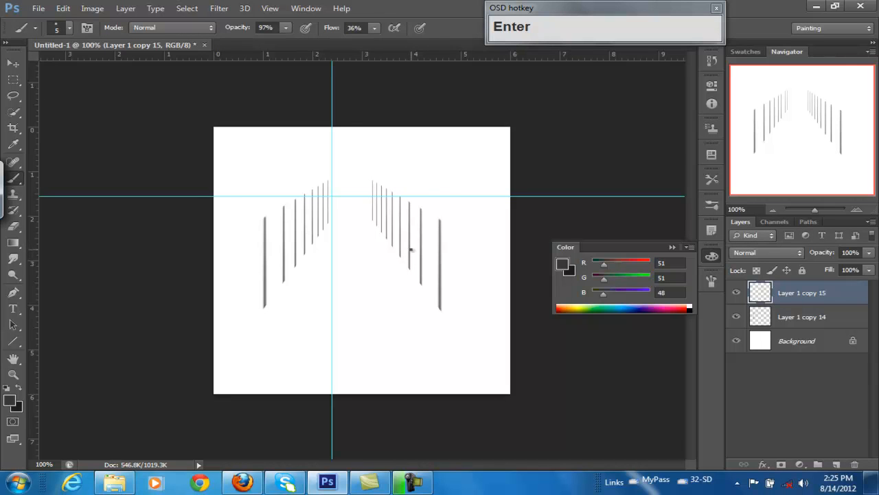